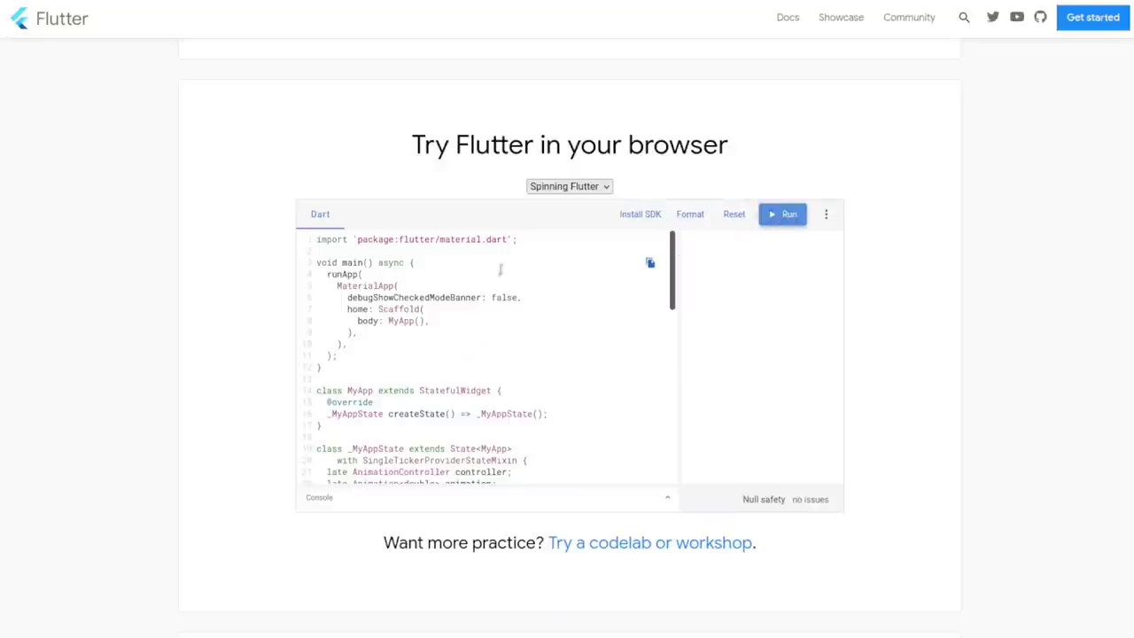
Examine the Spinning Flutter browser demo and the Fast development section on the Flutter website.
scroll(444, 380, down, 2)
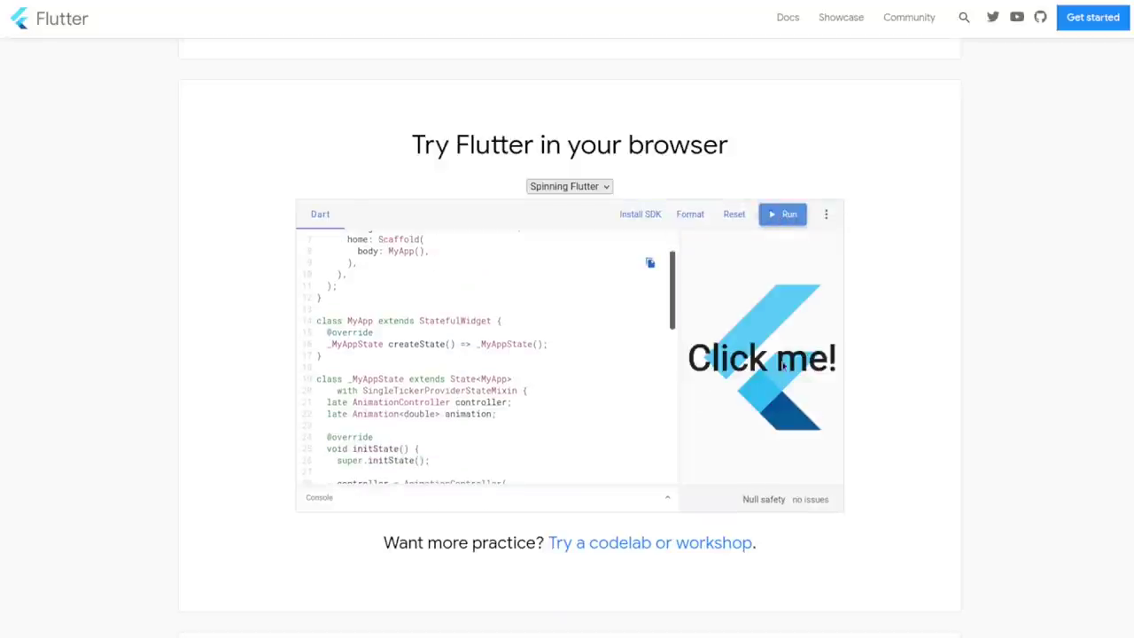
scroll(662, 409, down, 10)
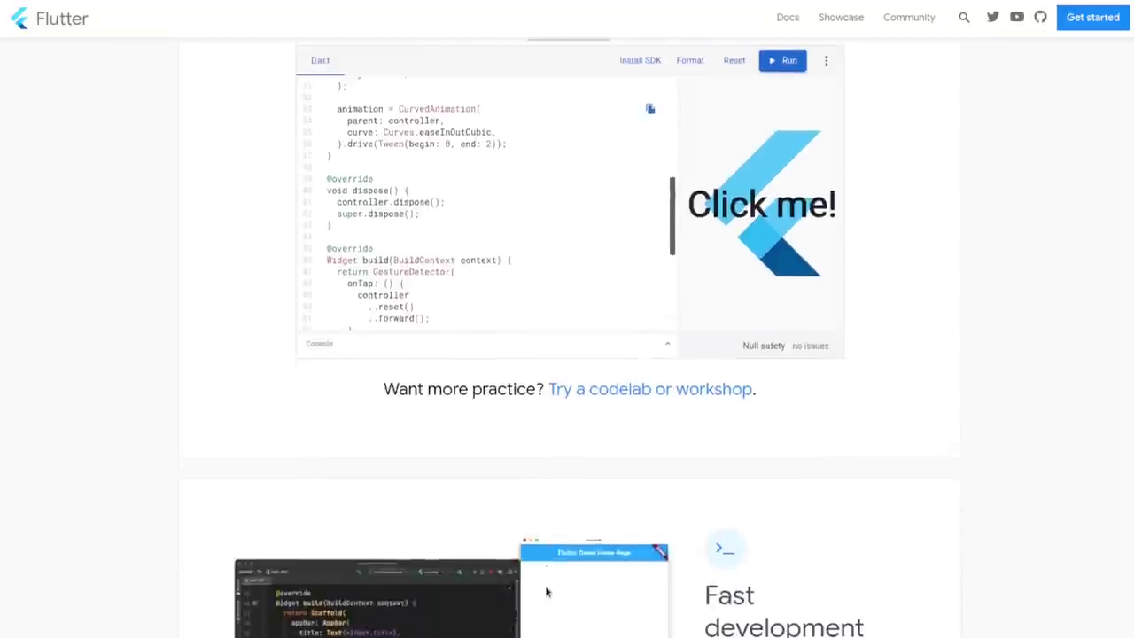
scroll(547, 592, down, 6)
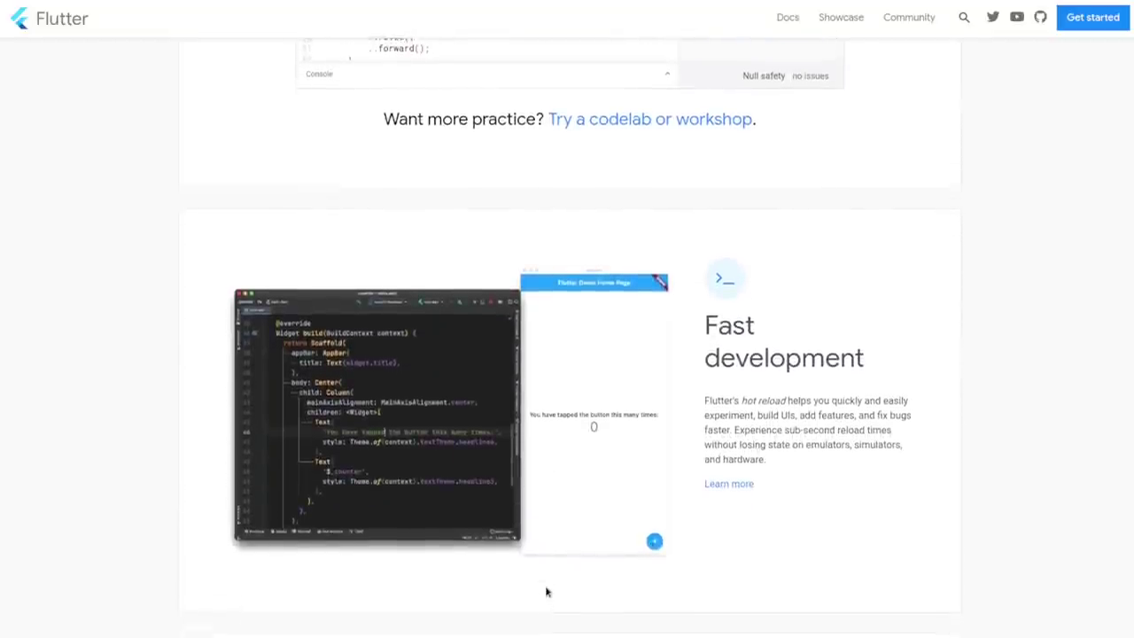
scroll(547, 592, down, 3)
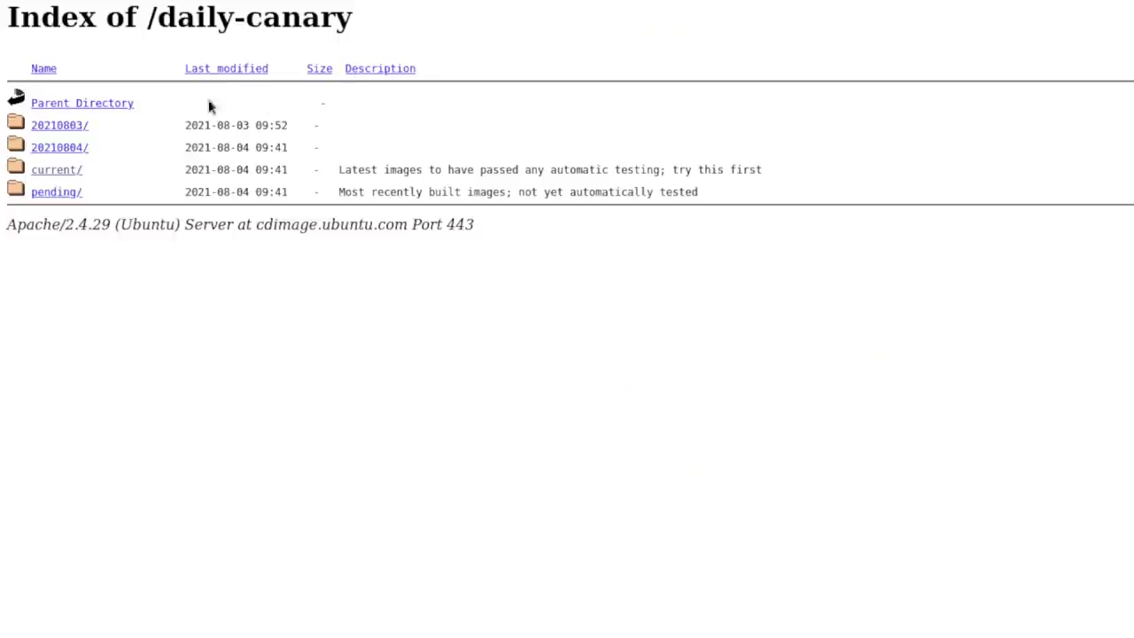
Open the current daily-canary build and examine the date and size of impish-desktop-canary-amd64.iso.
click(59, 171)
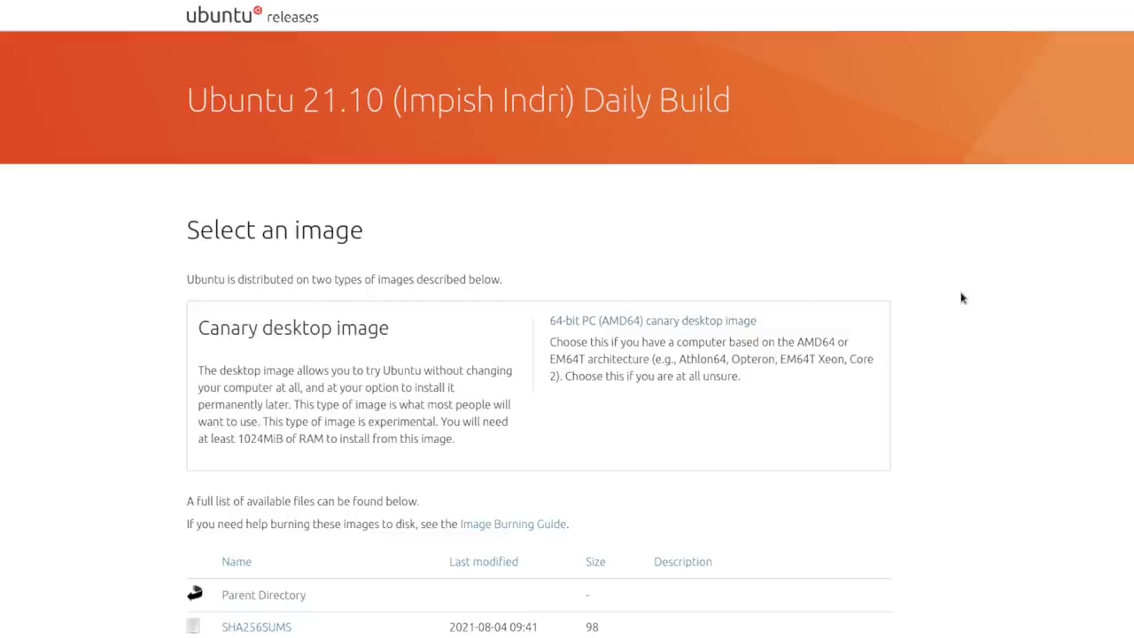
scroll(877, 462, down, 2)
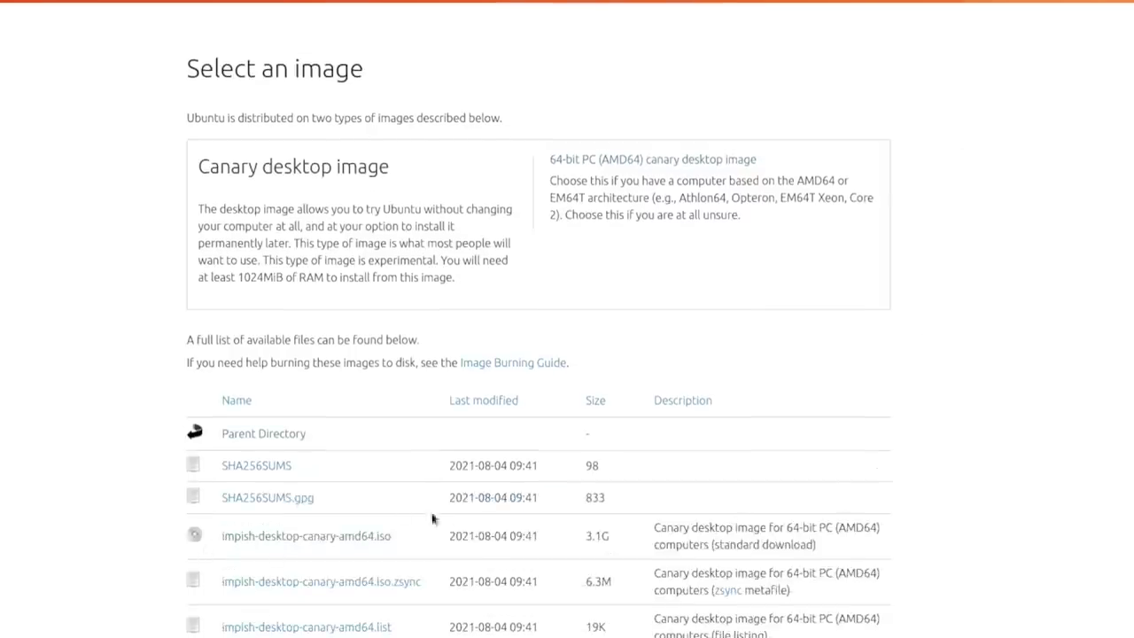
drag(540, 538, 433, 538)
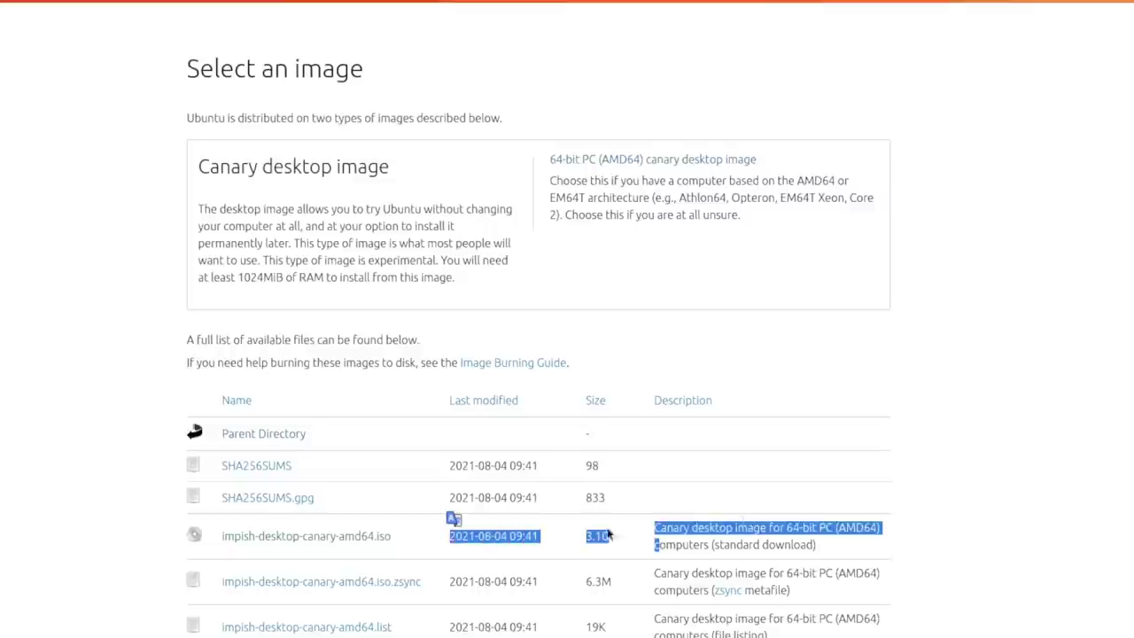
click(975, 585)
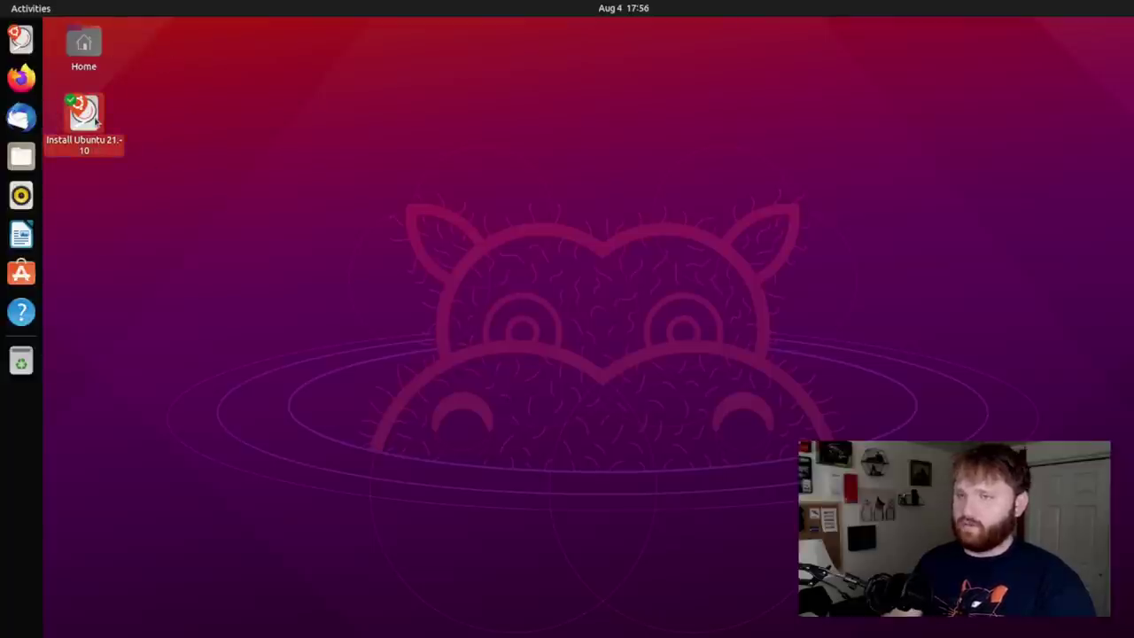
Launch the Ubuntu 21.10 installer from the desktop and accept English as the installer language.
double_click(84, 113)
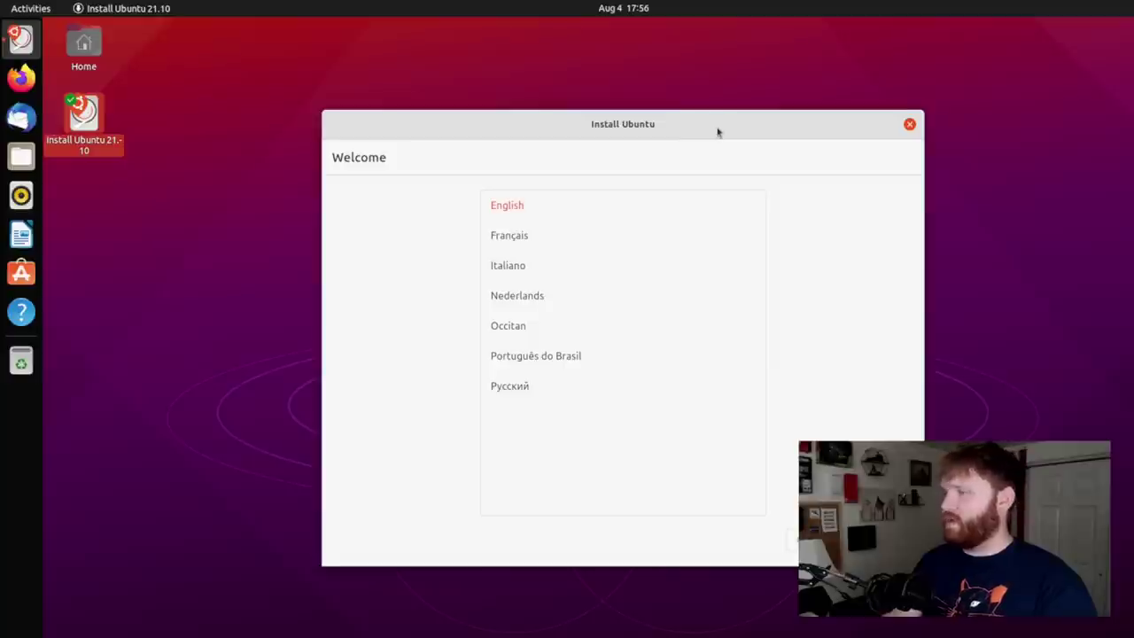
drag(718, 132, 559, 76)
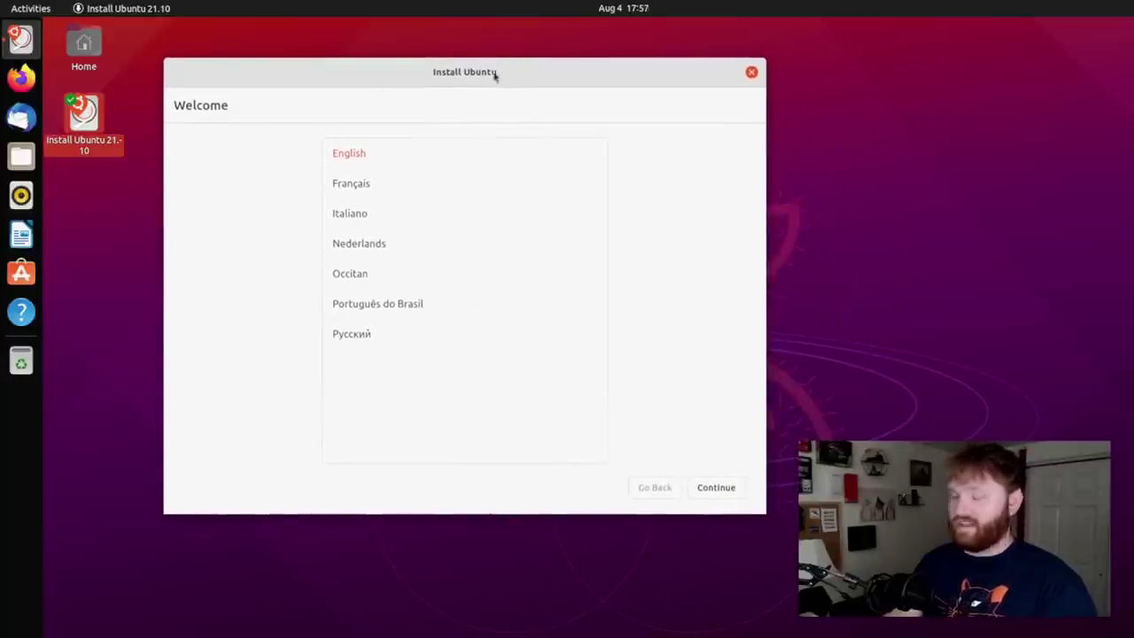
click(716, 487)
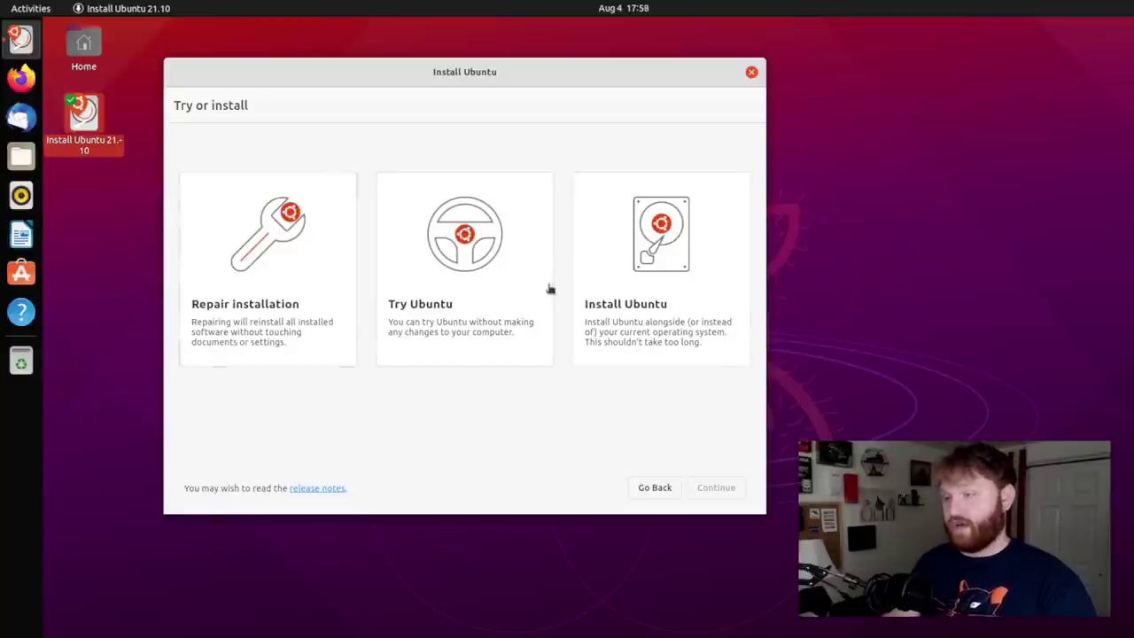
Choose to install Ubuntu and accept the English (US) keyboard layout.
click(666, 274)
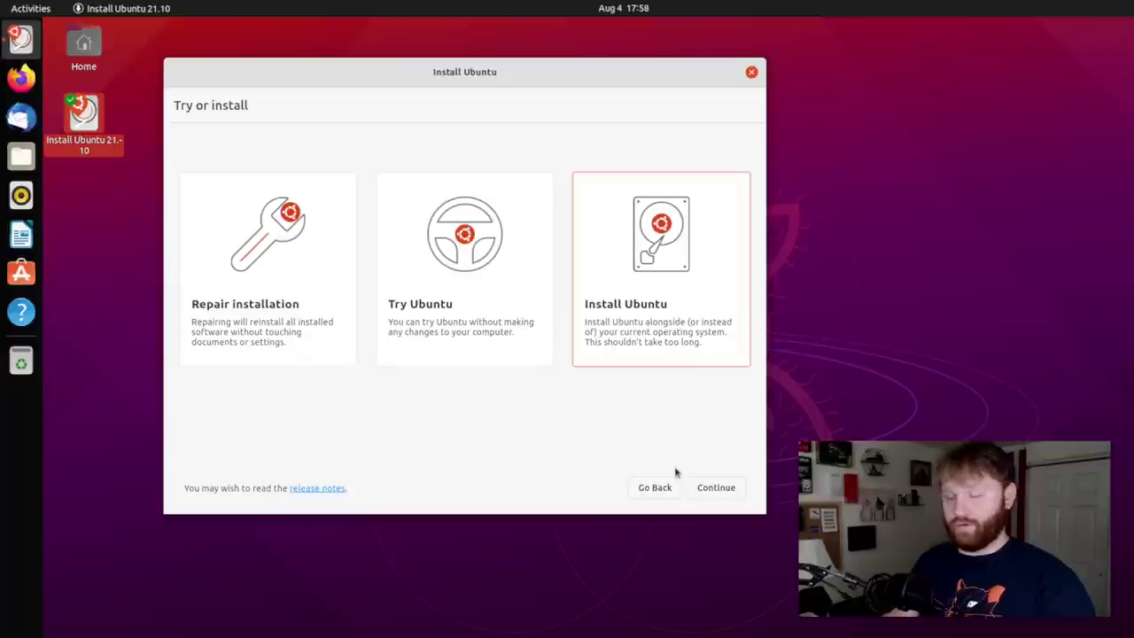
click(716, 487)
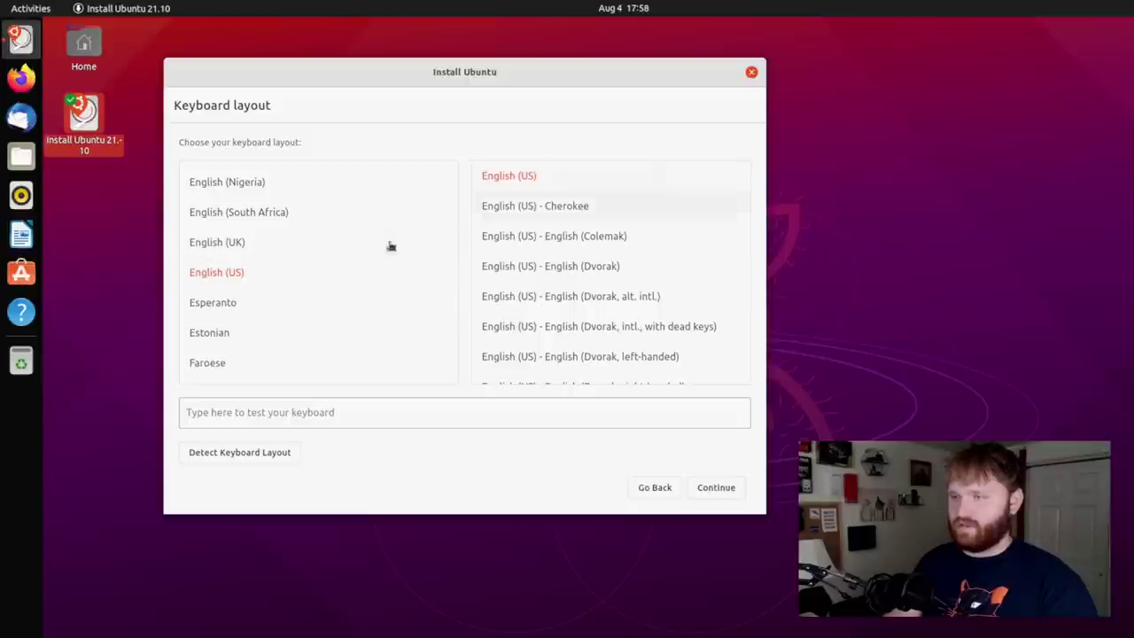
click(700, 480)
drag(621, 125, 448, 74)
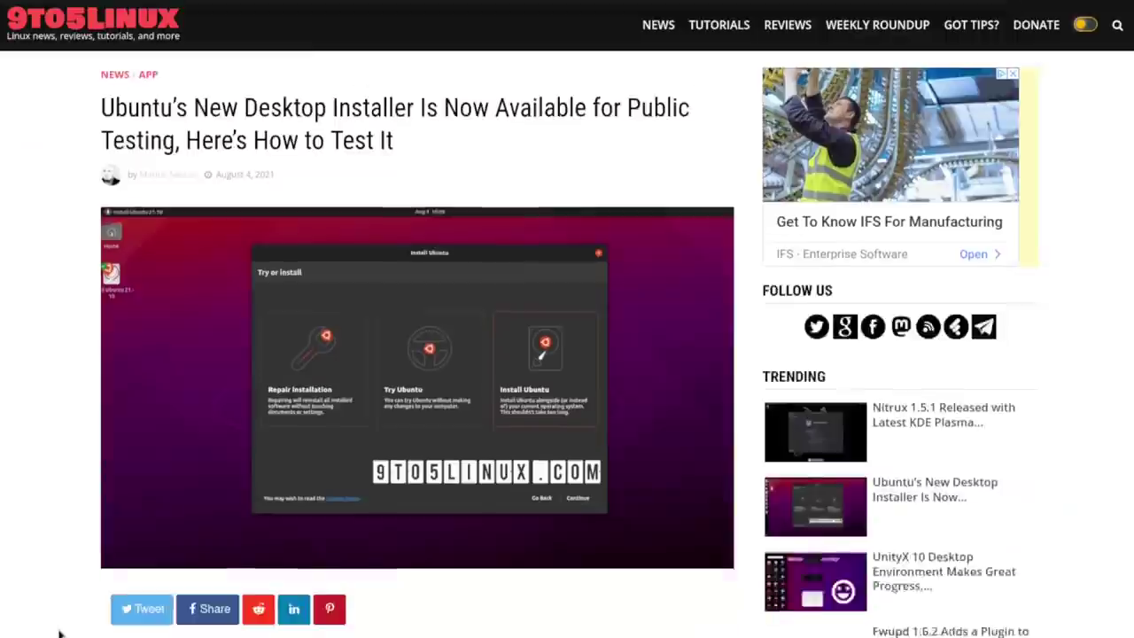
Read the 9to5Linux article on Ubuntu's new installer, highlighting the lines about advanced options and the missing Time Zone page.
scroll(60, 633, down, 6)
scroll(61, 633, down, 1)
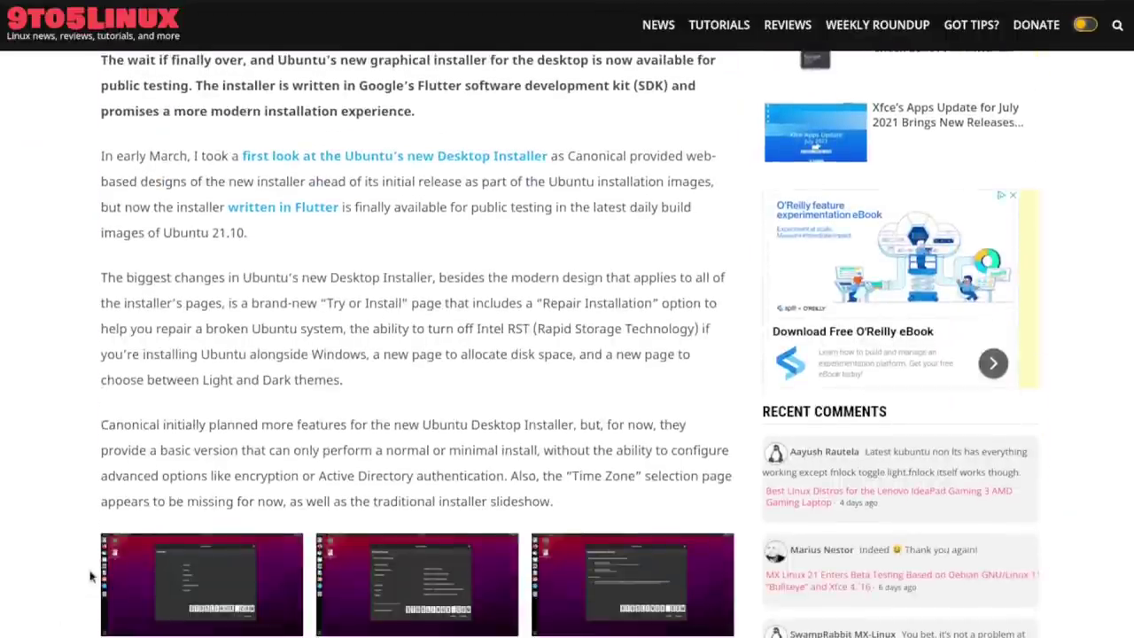
drag(101, 478, 722, 511)
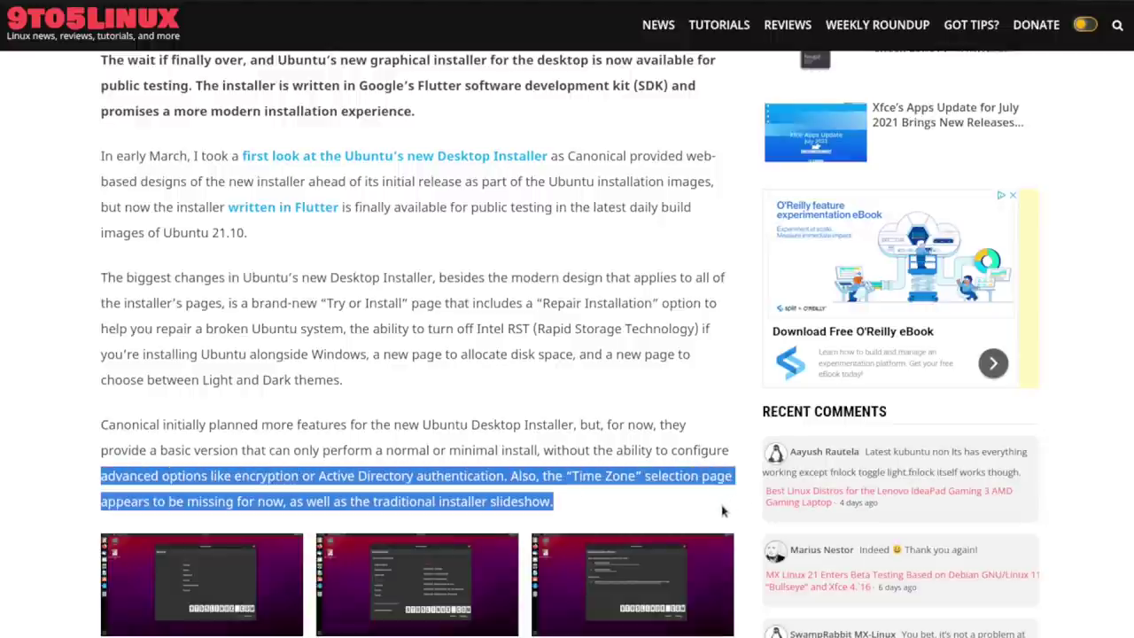
scroll(611, 517, down, 5)
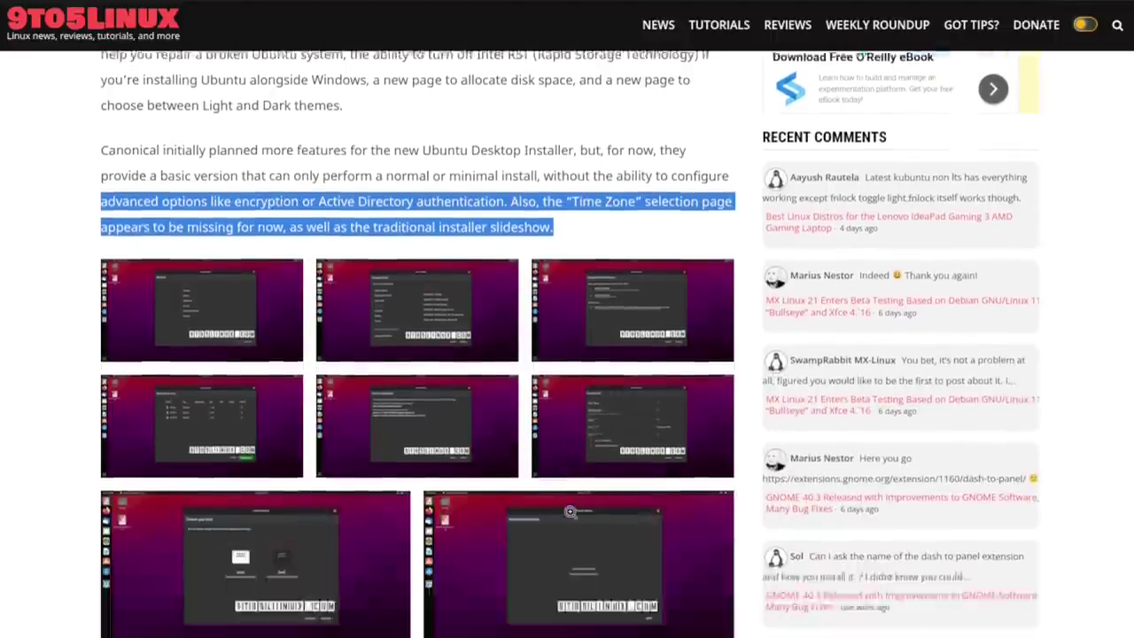
scroll(559, 511, down, 1)
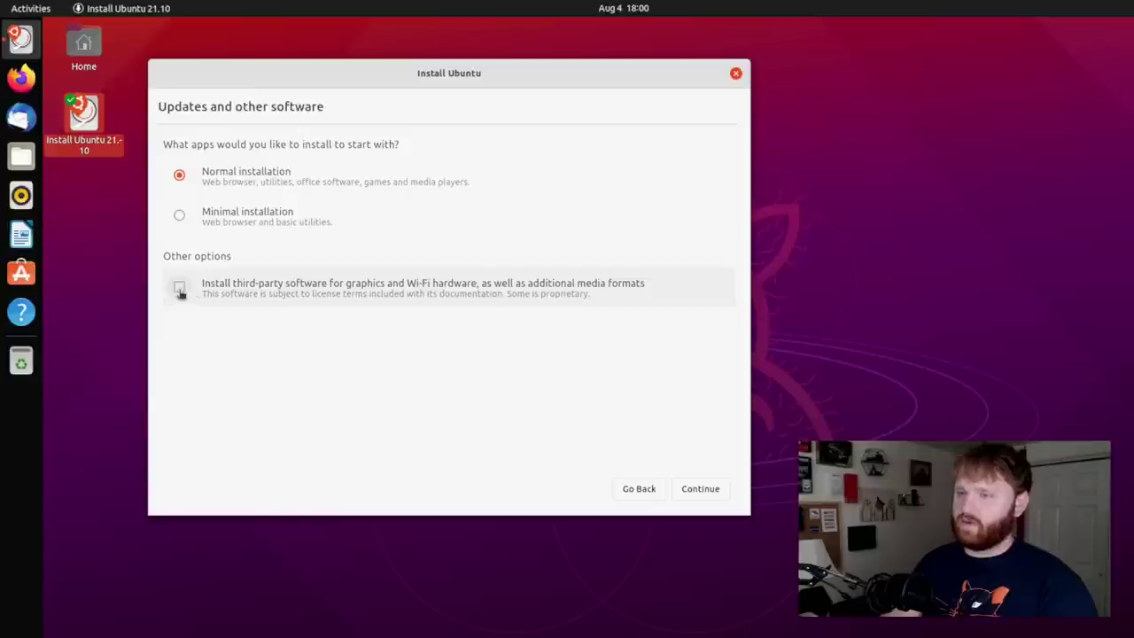
Continue with the normal installation to disk allocation, and close the installer.
click(696, 489)
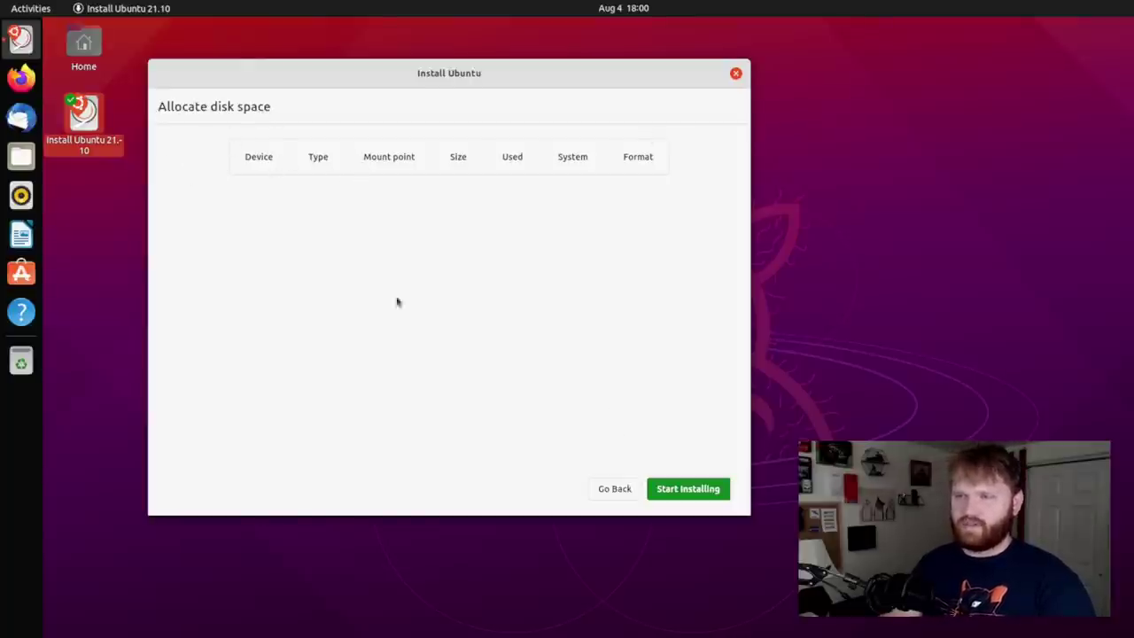
click(736, 74)
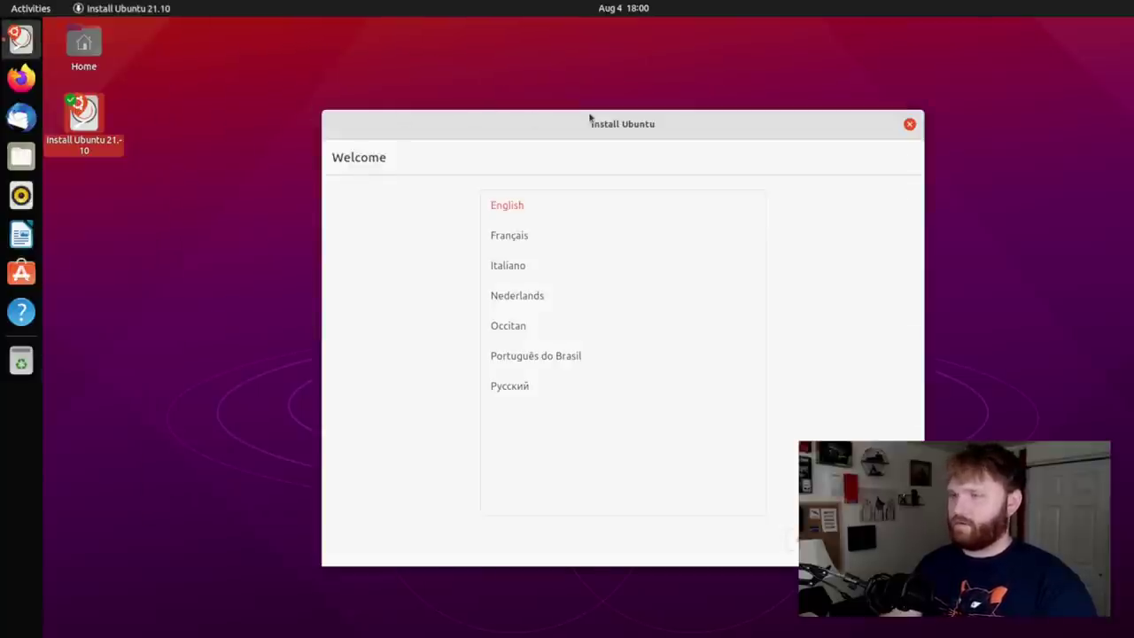
Go through the restarted installer with English, the Install Ubuntu option and the default keyboard layout.
drag(590, 117, 429, 77)
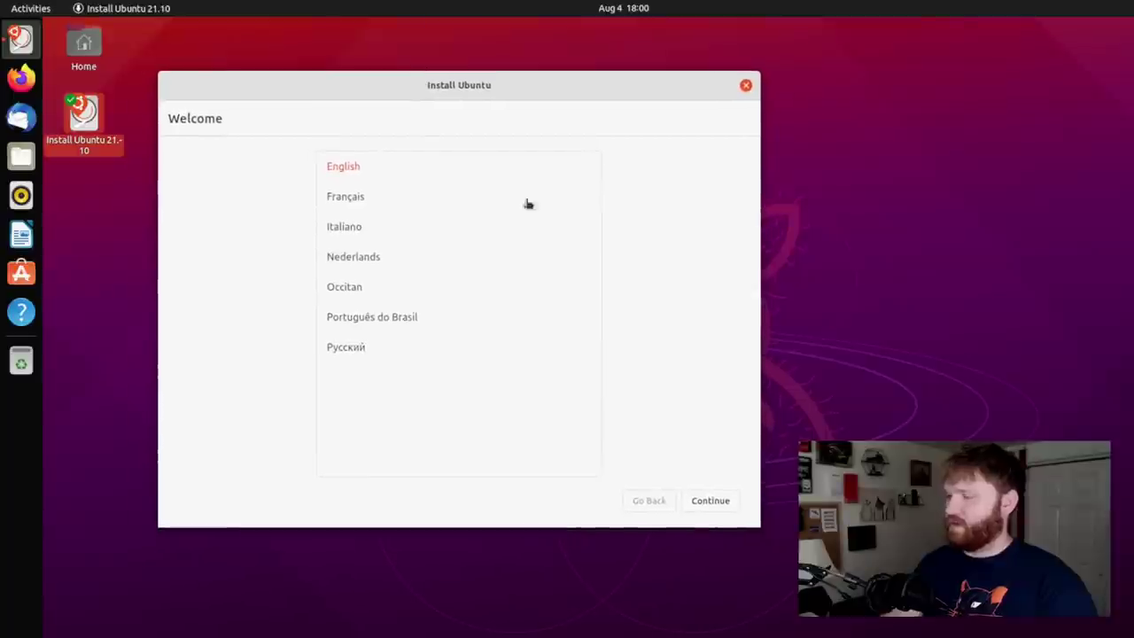
click(709, 500)
click(656, 266)
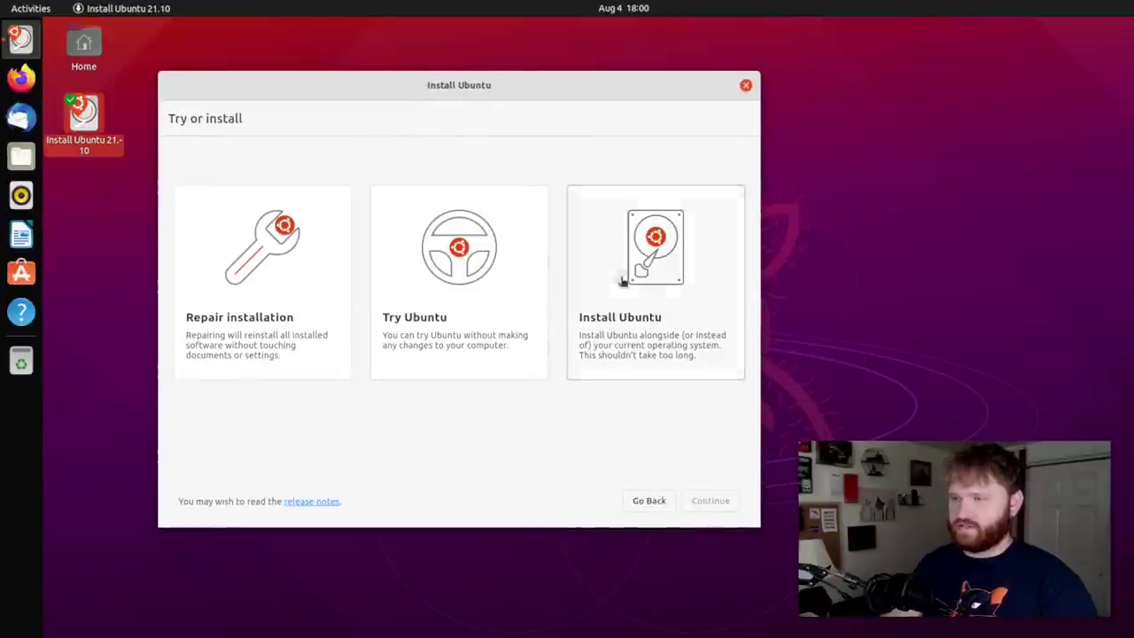
click(709, 500)
click(706, 506)
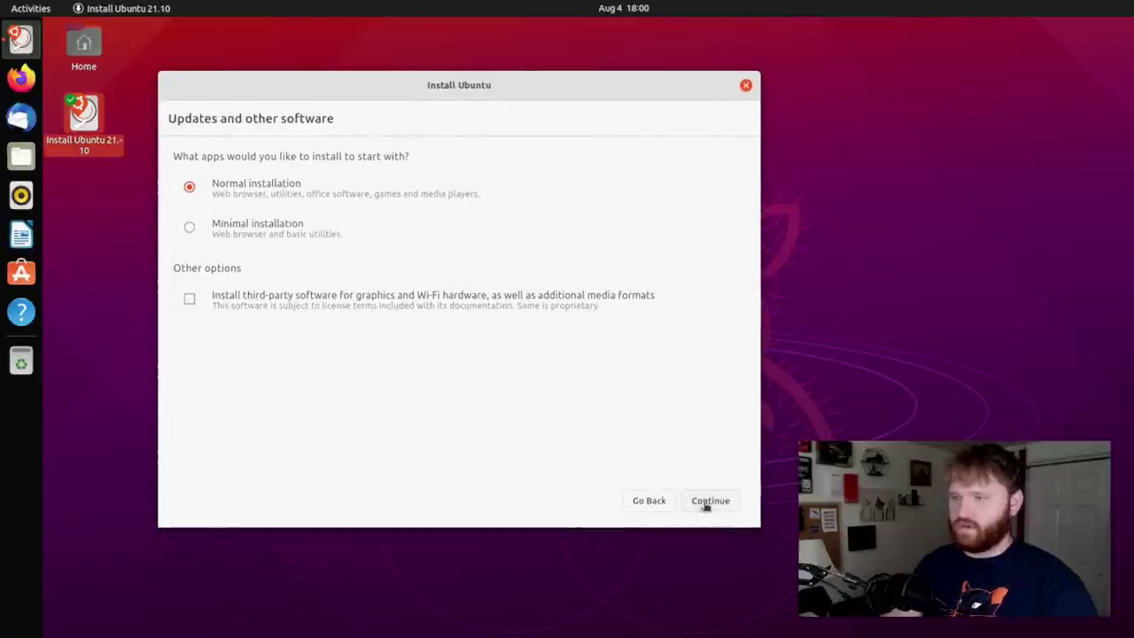
Enable third-party graphics, Wi-Fi and media software for the normal installation, and approve writing the changes to disk-sda.
click(406, 300)
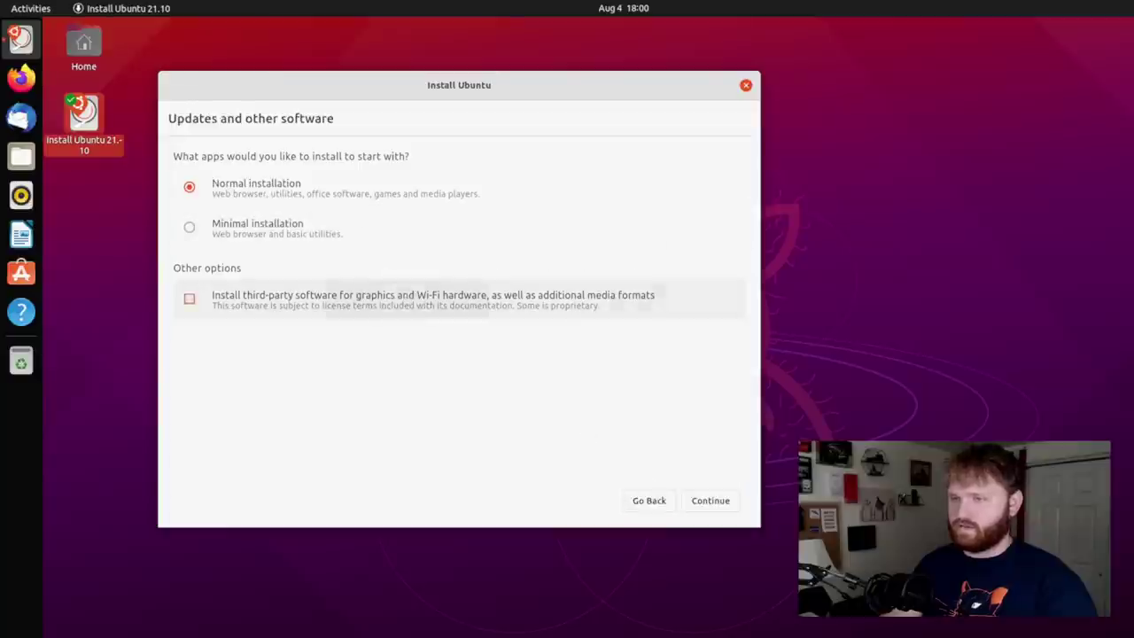
click(716, 504)
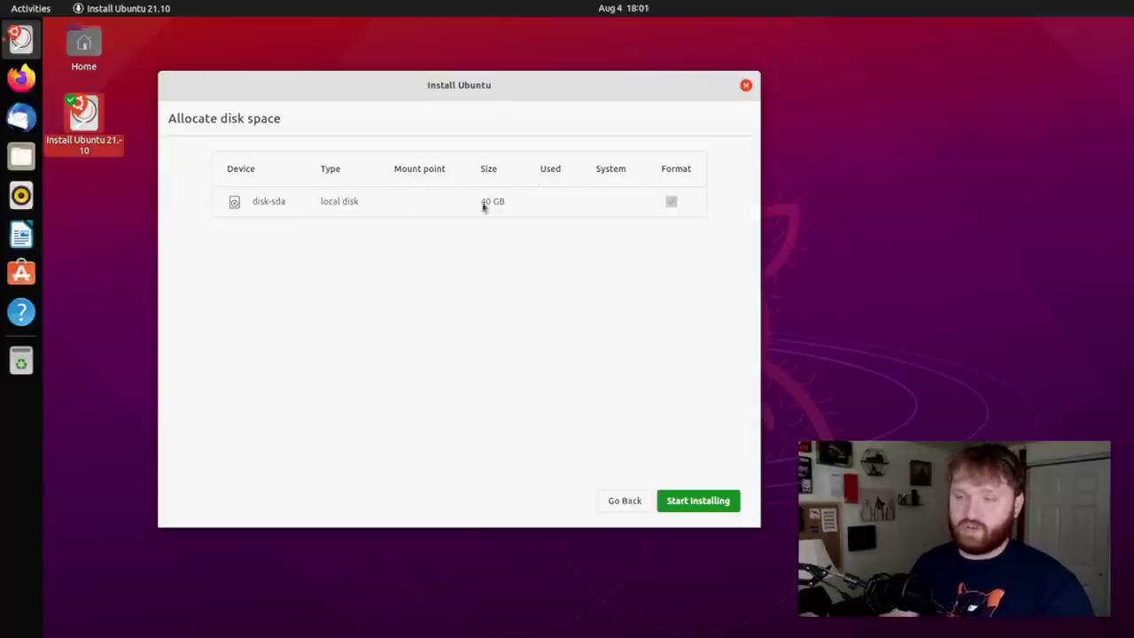
click(694, 502)
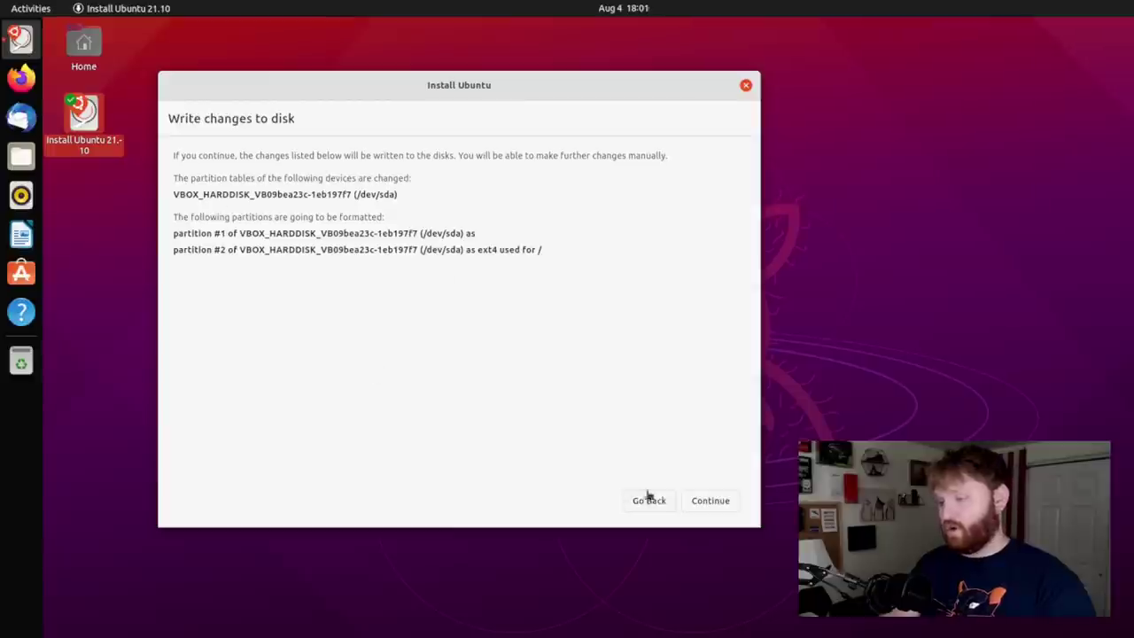
click(708, 500)
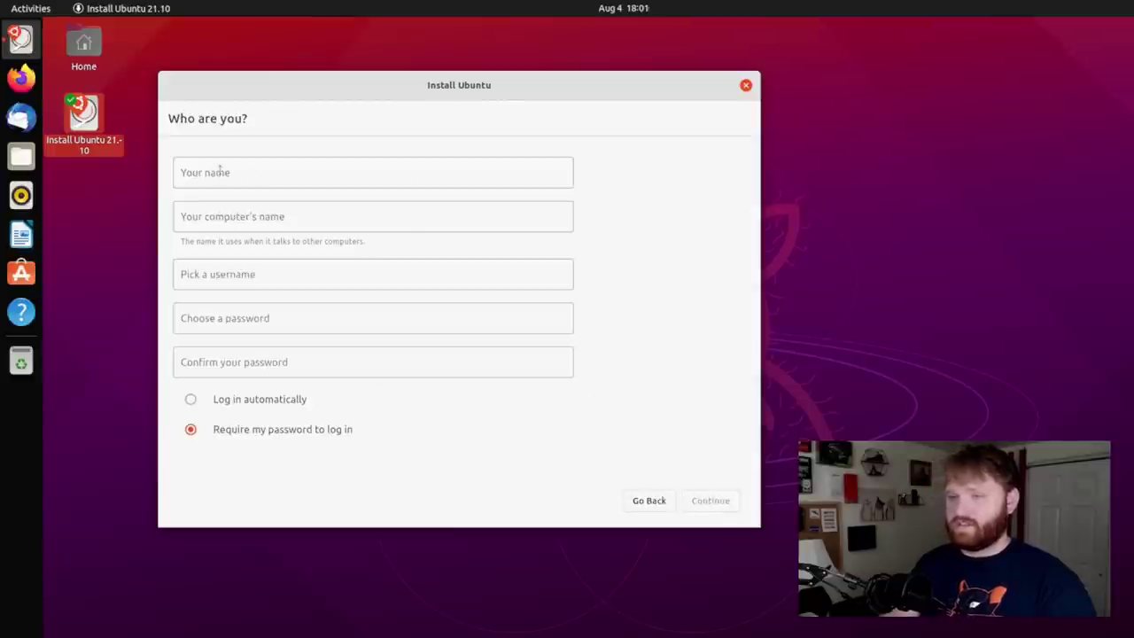
Enter the user's full name, the computer name ubuntu, a username and the account password, keeping the password required for login.
text(Brandon Hopkins)
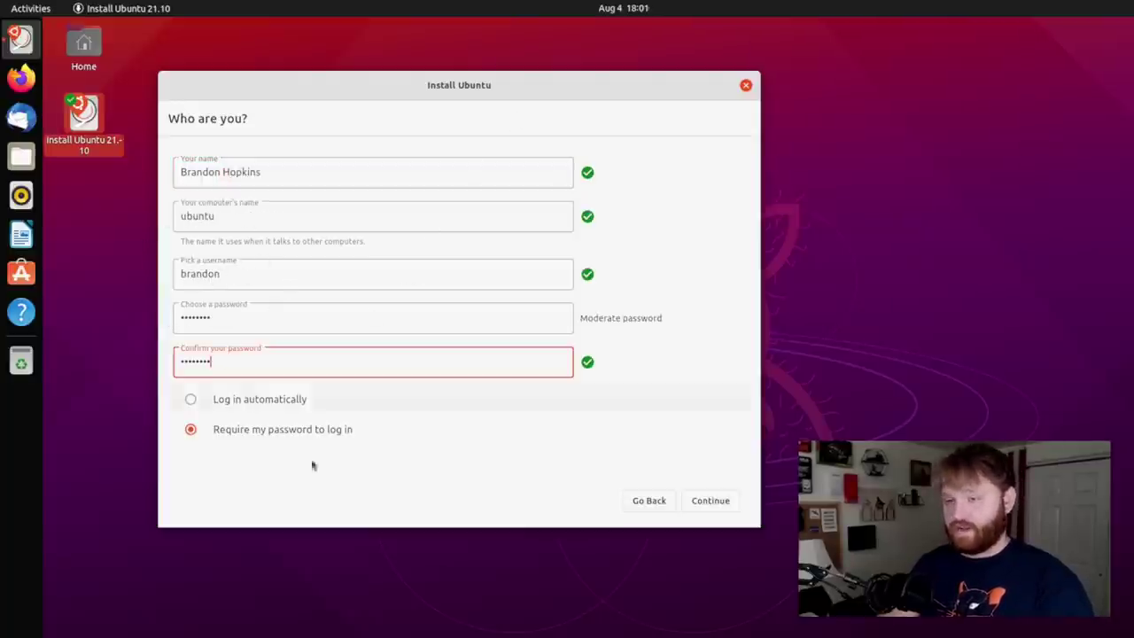
click(699, 502)
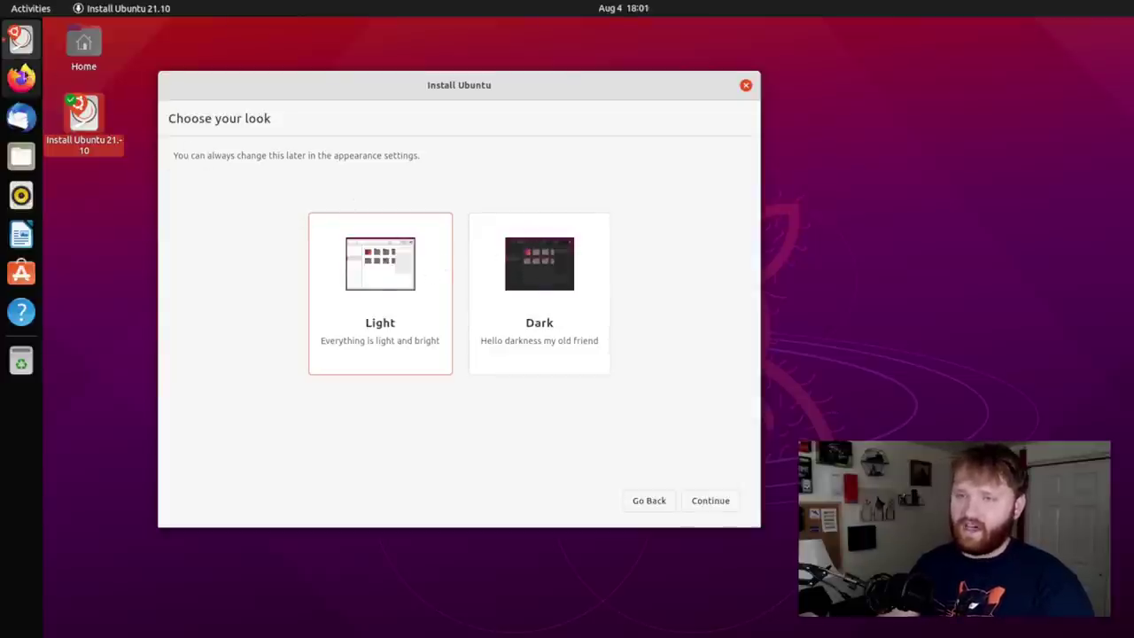
Check the file manager's light appearance, choose the Dark look for the system and proceed with the installation.
click(21, 156)
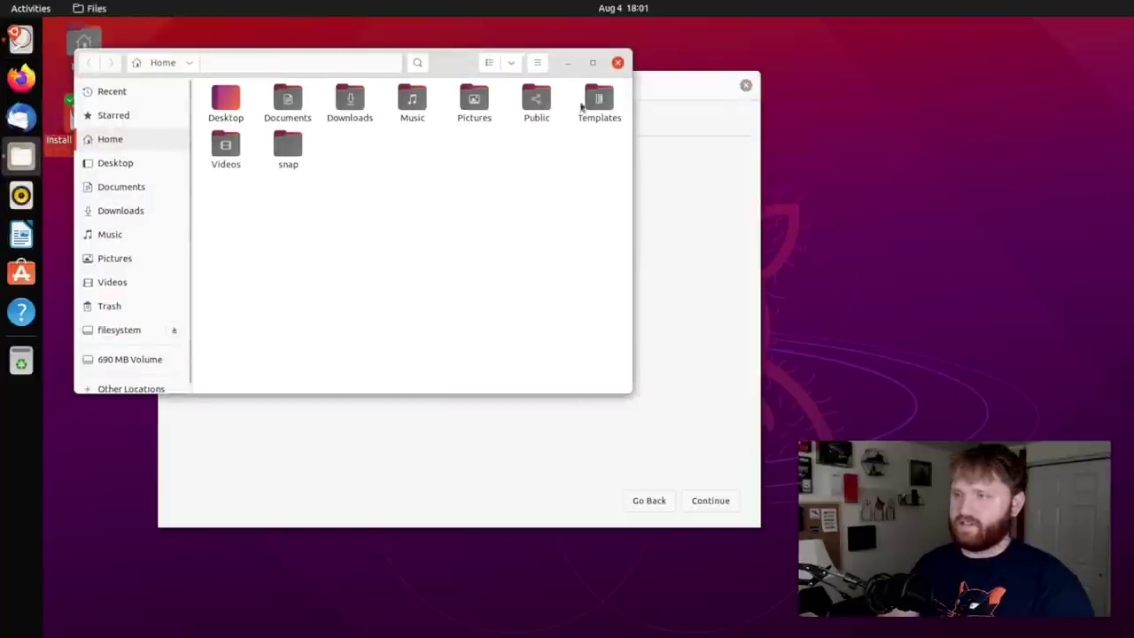
click(617, 62)
click(558, 285)
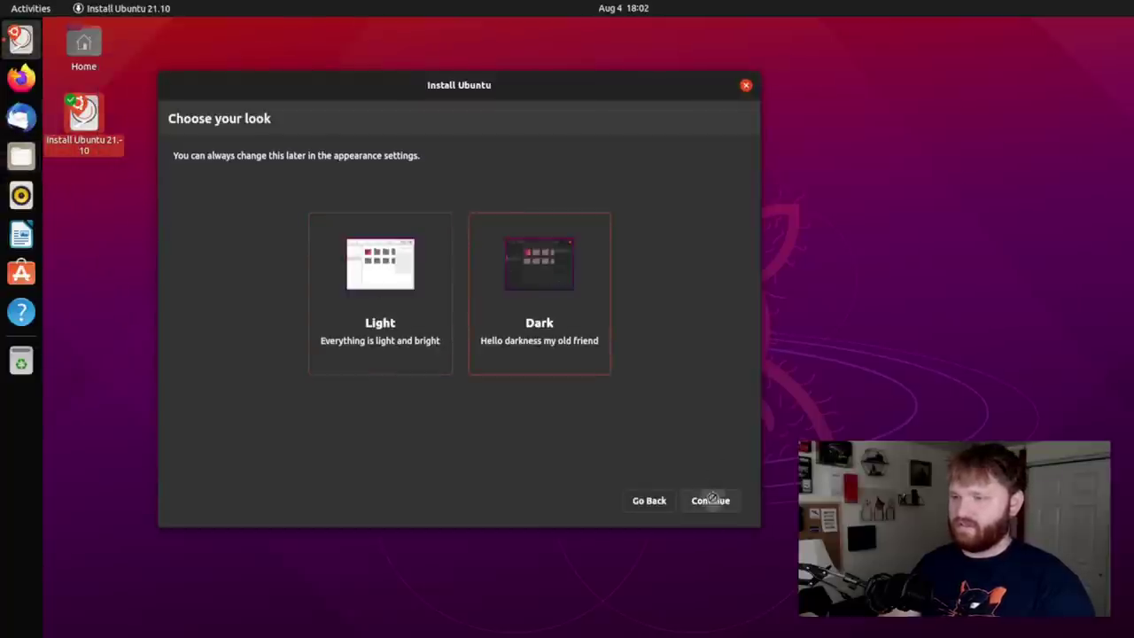
click(714, 499)
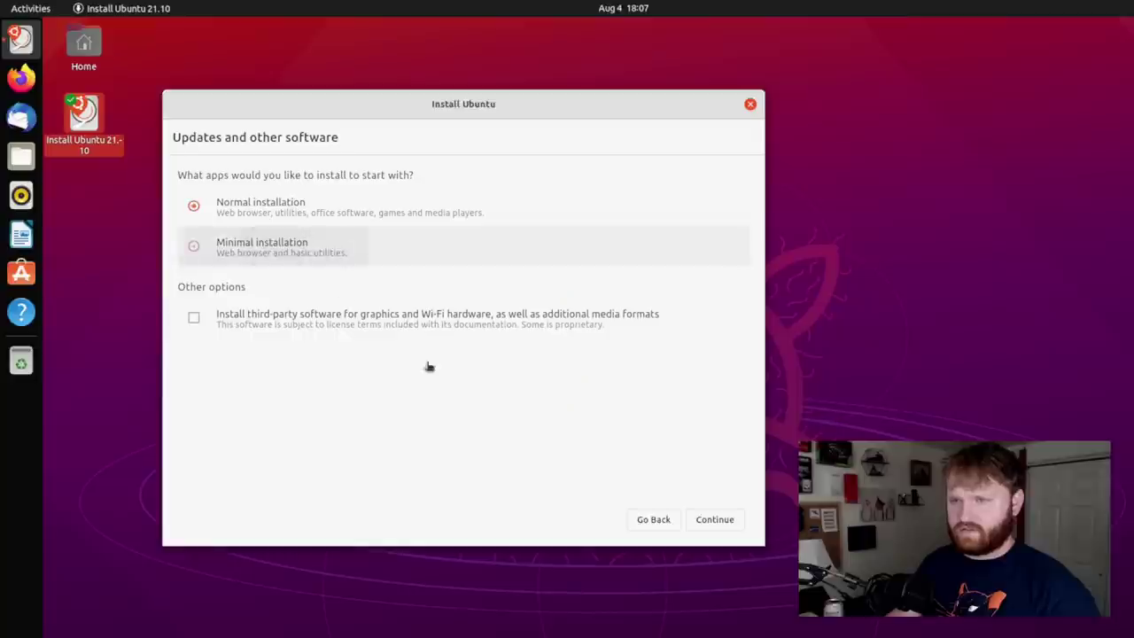
Choose the minimal installation in the rerun installer and start installing from the disk allocation page.
key(Down)
click(732, 522)
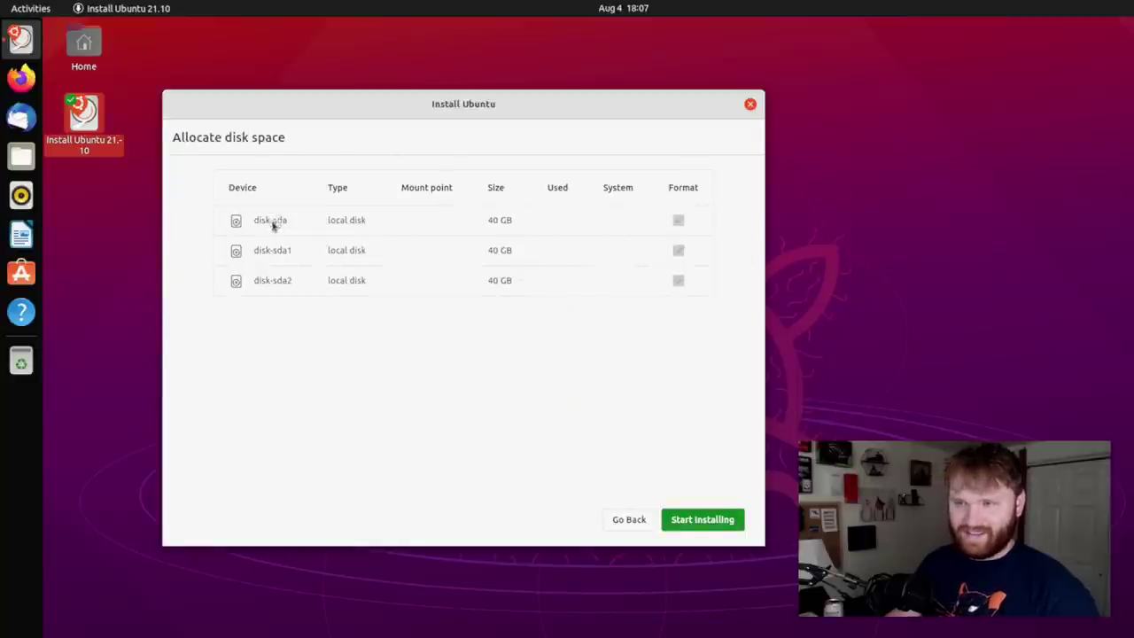
click(696, 521)
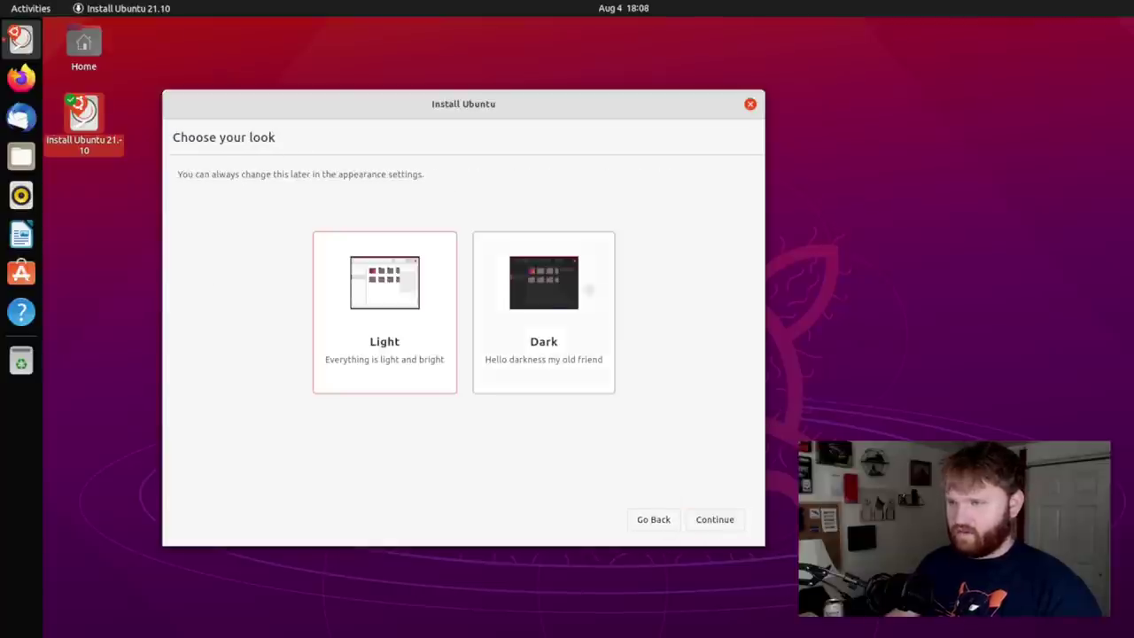
Choose the Dark look on the rerun installer's appearance page and continue with the installation.
click(588, 290)
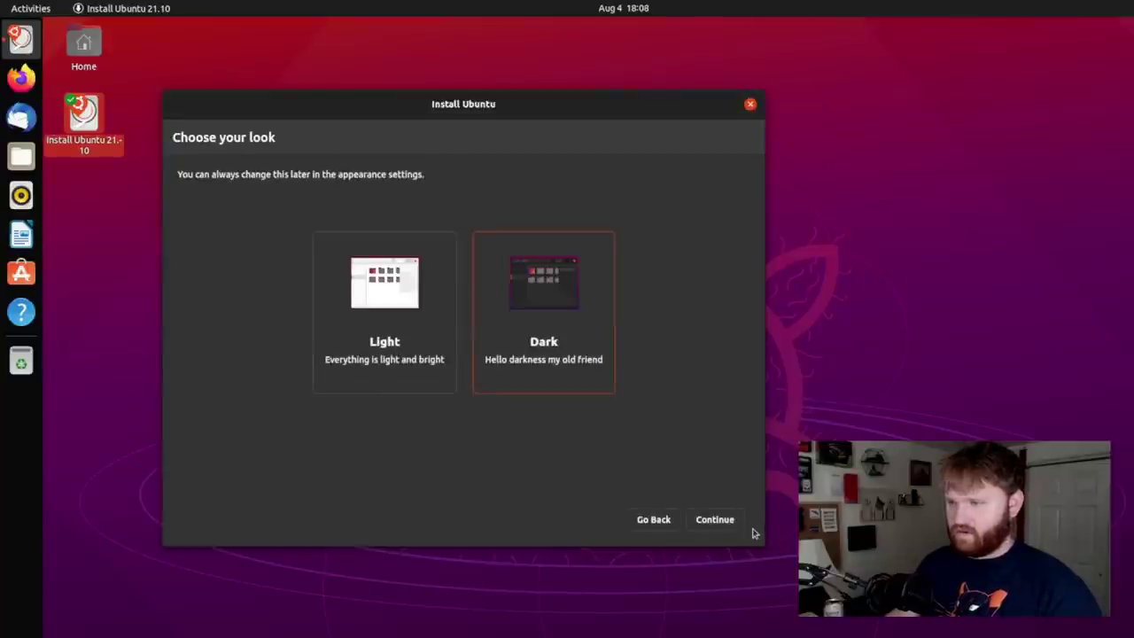
click(730, 517)
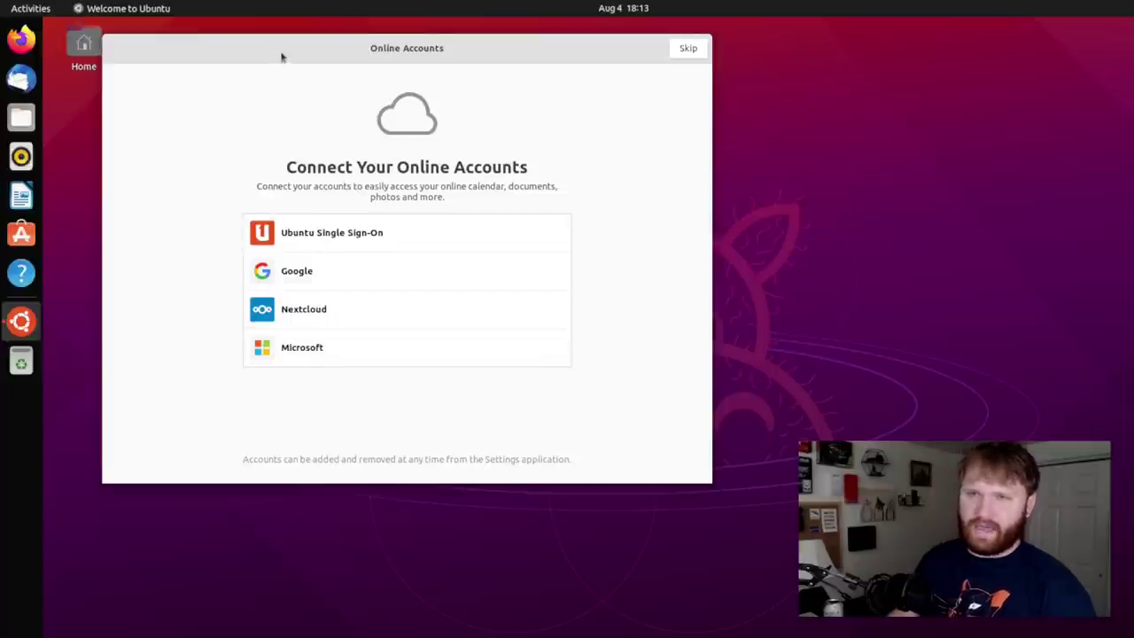
Skip connecting online accounts, leave Location Services off and finish the Welcome to Ubuntu setup.
mouse_move(281, 56)
mouse_down()
mouse_move(605, 133)
mouse_move(322, 104)
mouse_move(274, 63)
mouse_up()
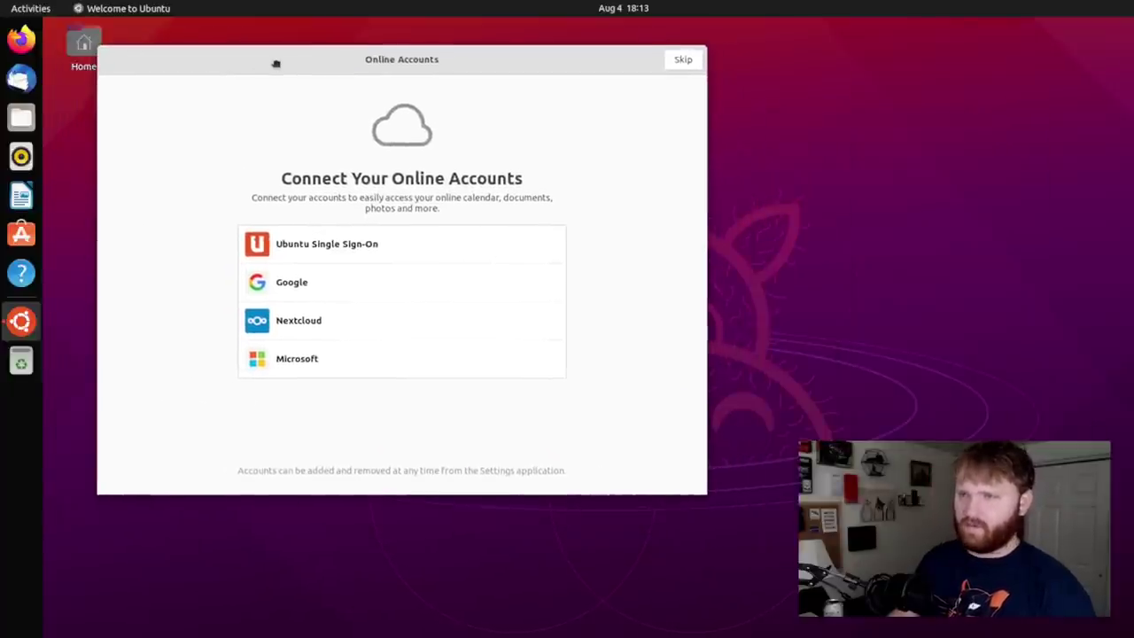
click(683, 59)
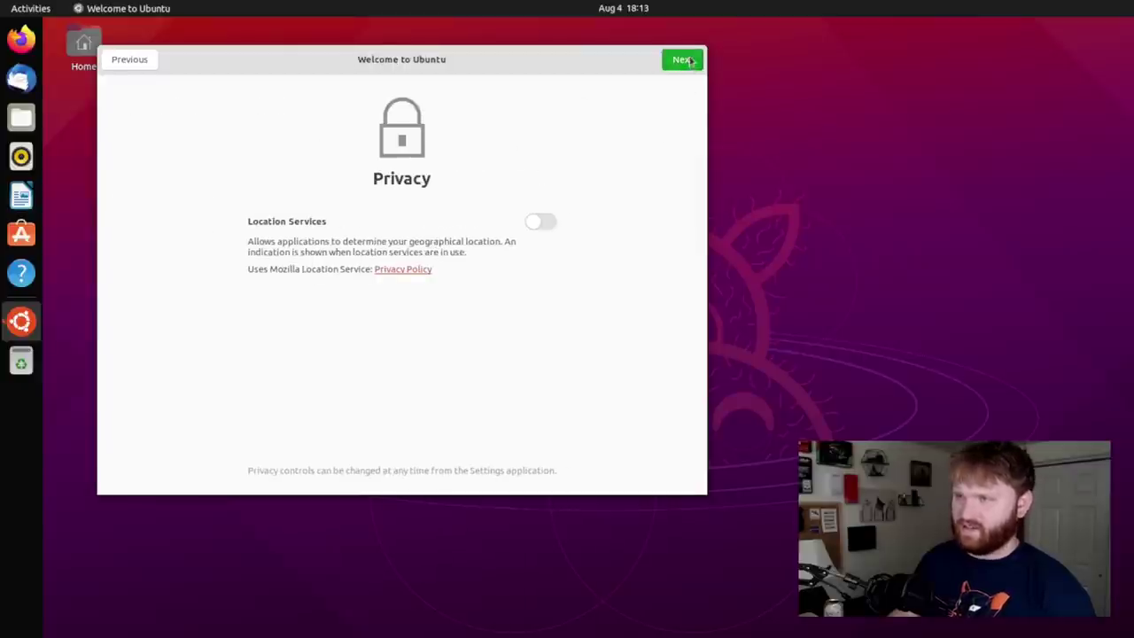
click(688, 59)
click(688, 59)
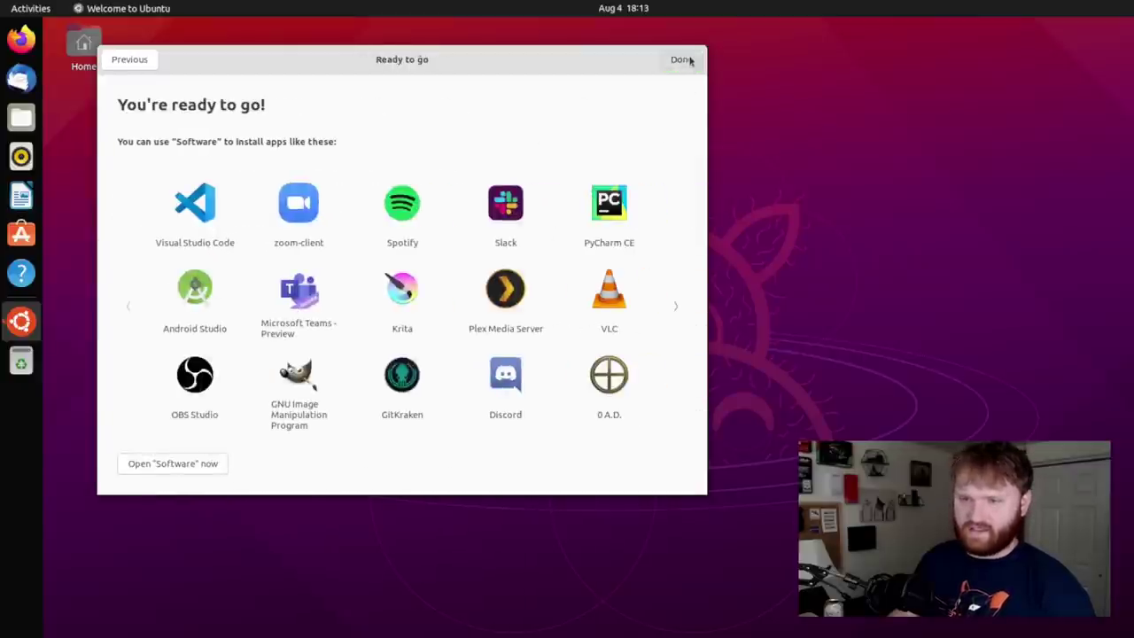
Open the Home folder in the file manager to check the installed system's appearance, moving the window clear of the desktop icon.
click(27, 116)
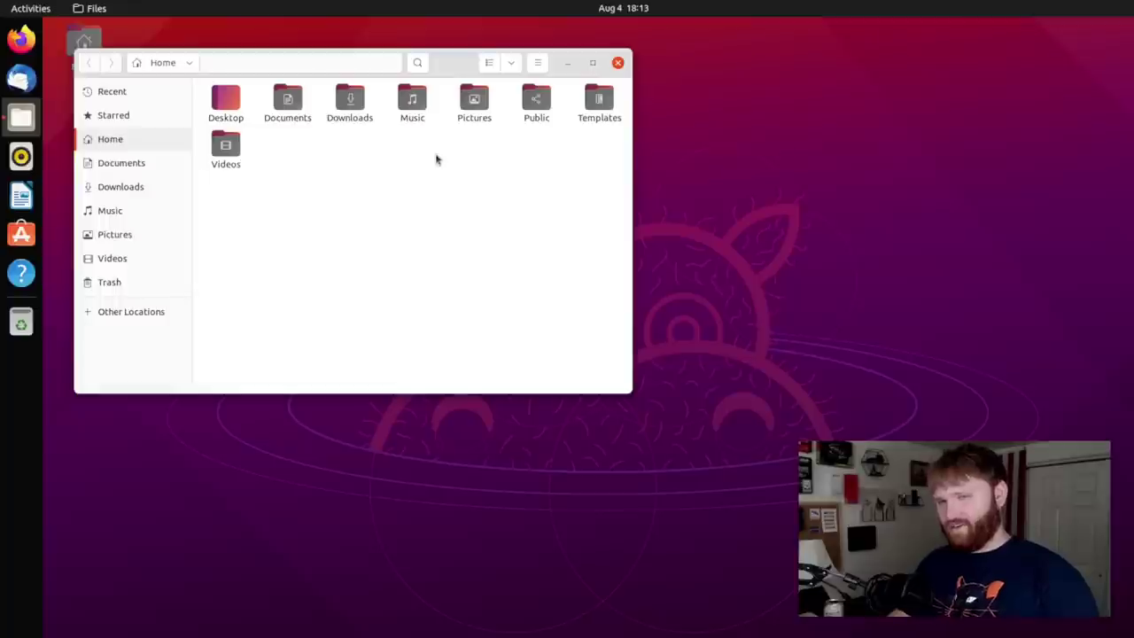
drag(443, 59, 502, 95)
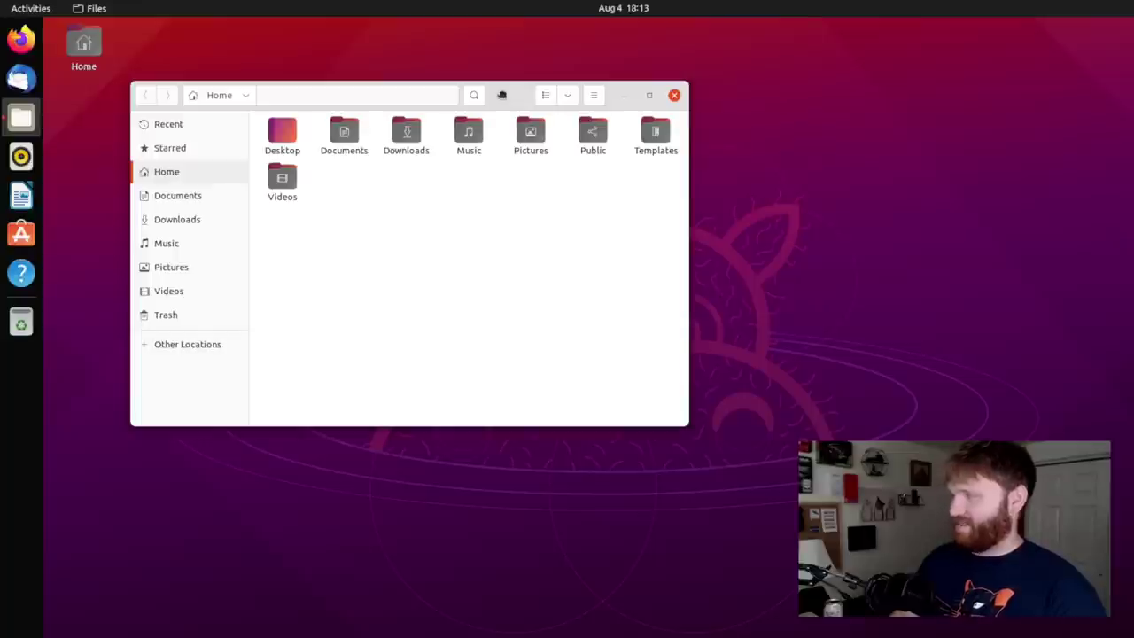
mouse_move(501, 95)
mouse_down()
mouse_move(488, 86)
mouse_move(504, 95)
mouse_up()
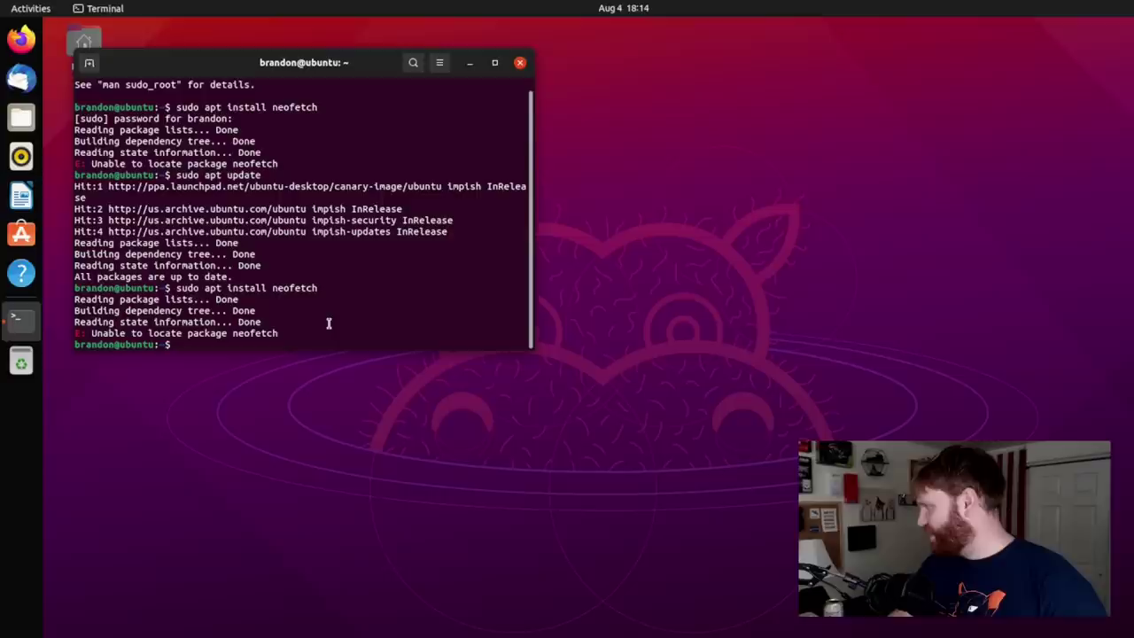
Move the terminal window clear of the desktop icon to review the neofetch install output, and close the terminal.
drag(213, 63, 282, 95)
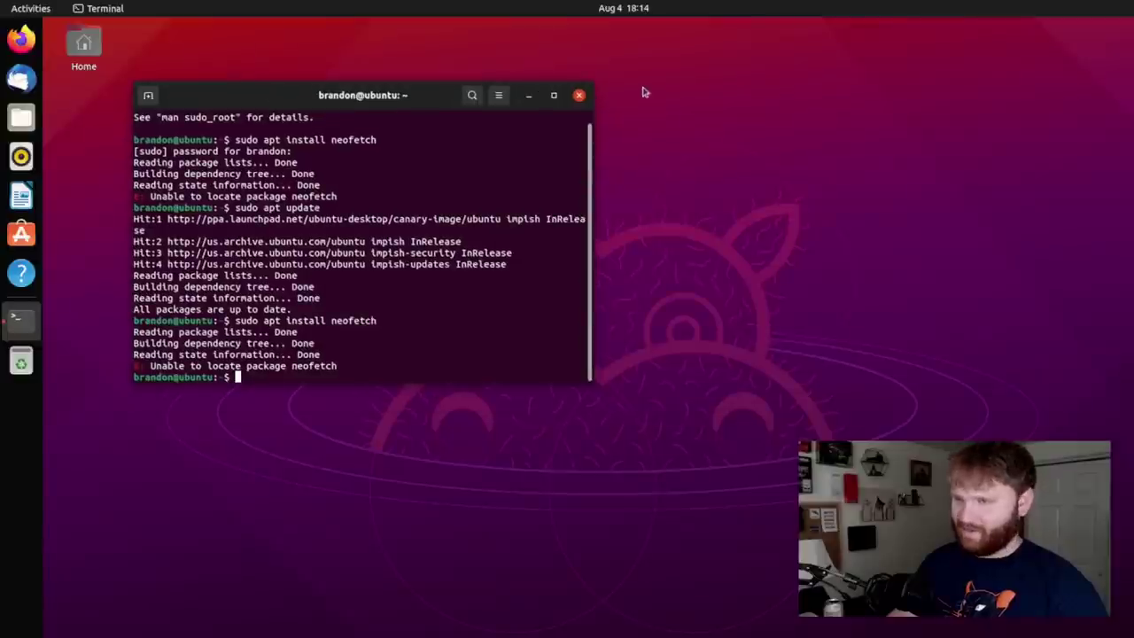
click(578, 96)
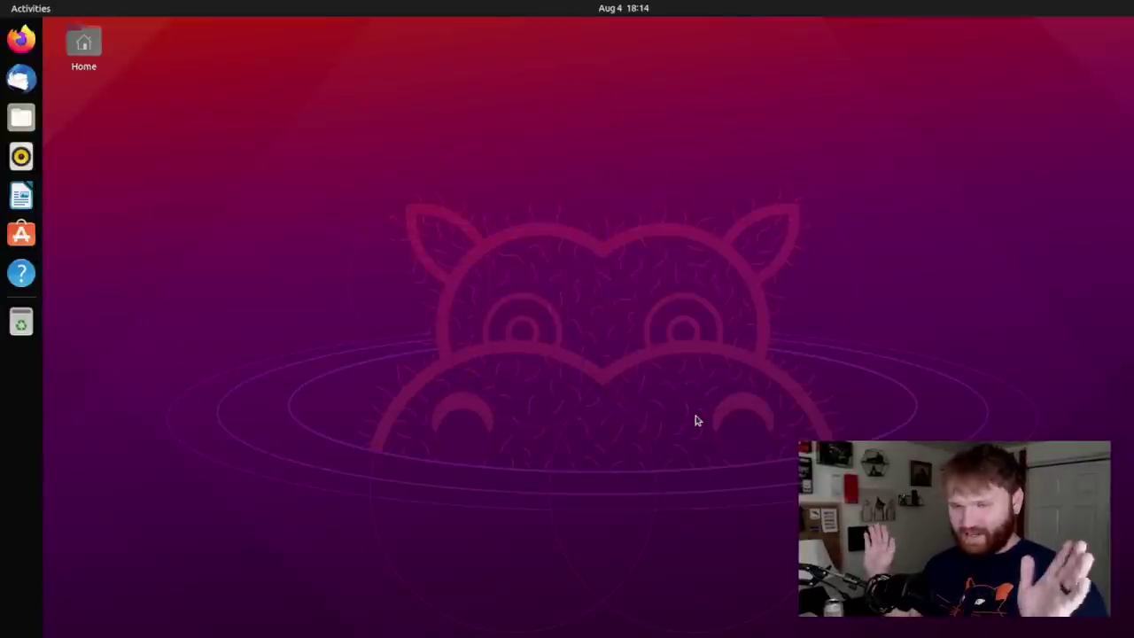